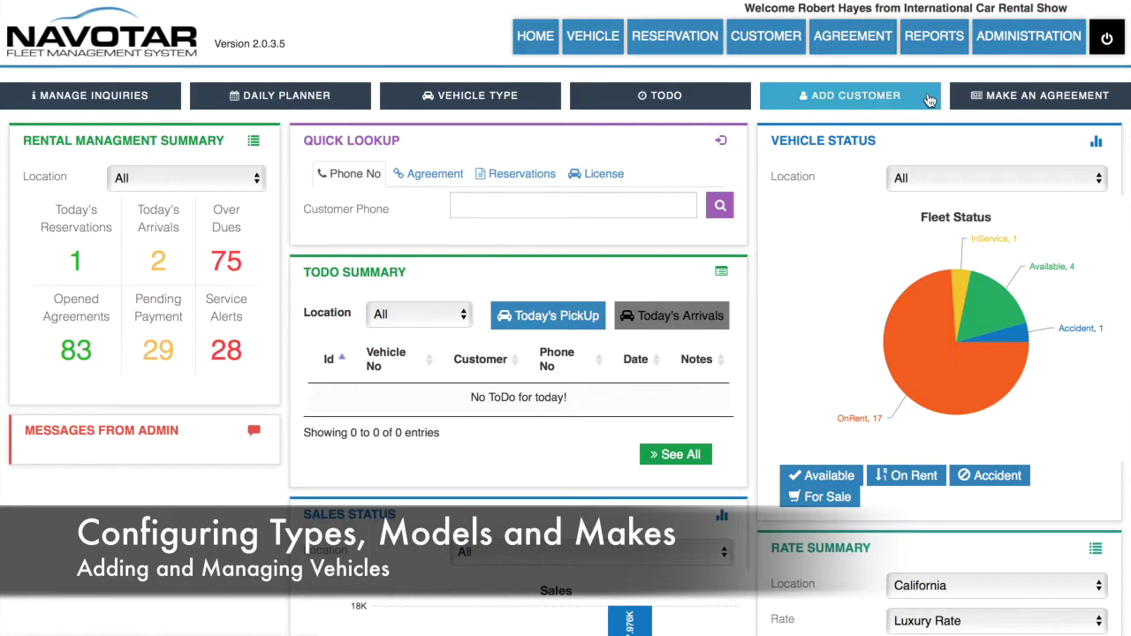
Go to the Administration settings and open the Vehicle Type list.
left_click(1024, 45)
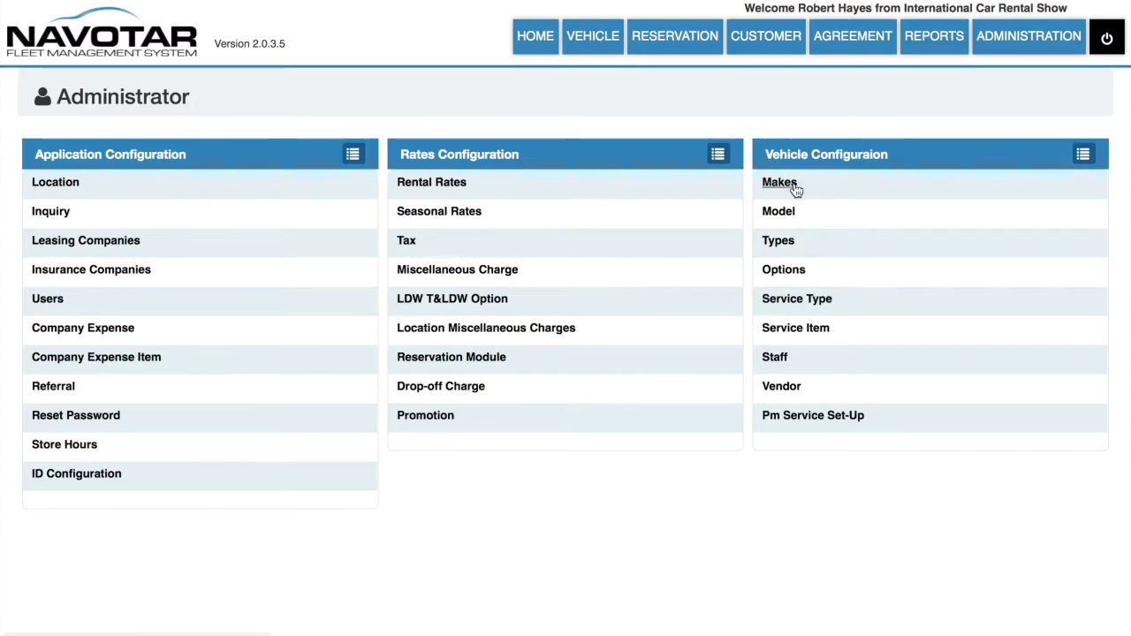
left_click(786, 245)
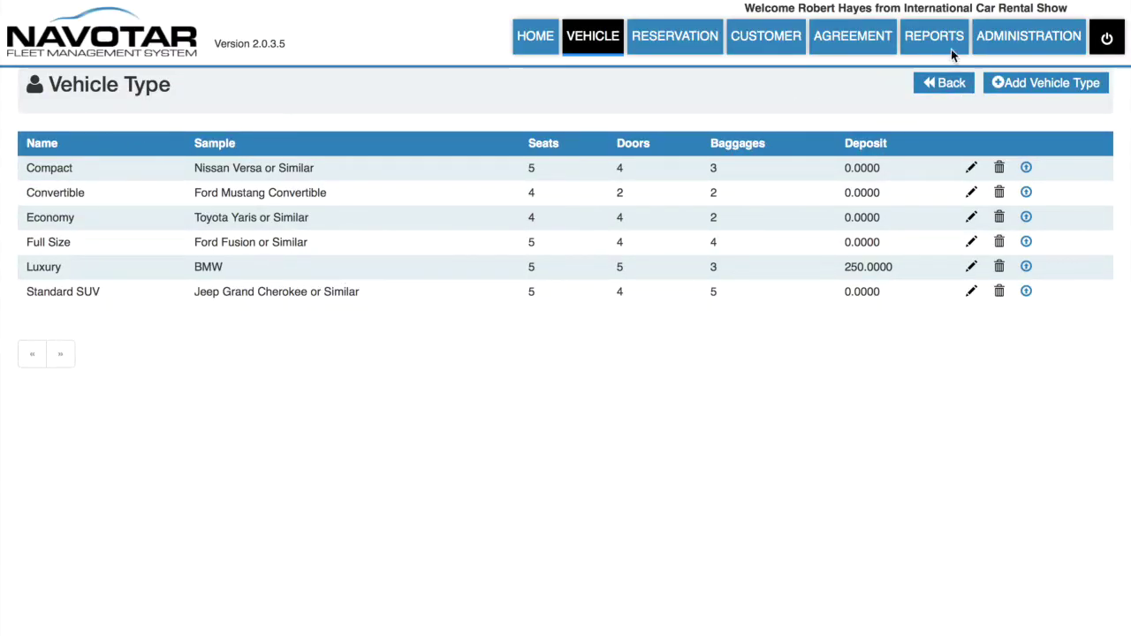
Start a new vehicle type and name it 'Sports Car'.
left_click(1014, 84)
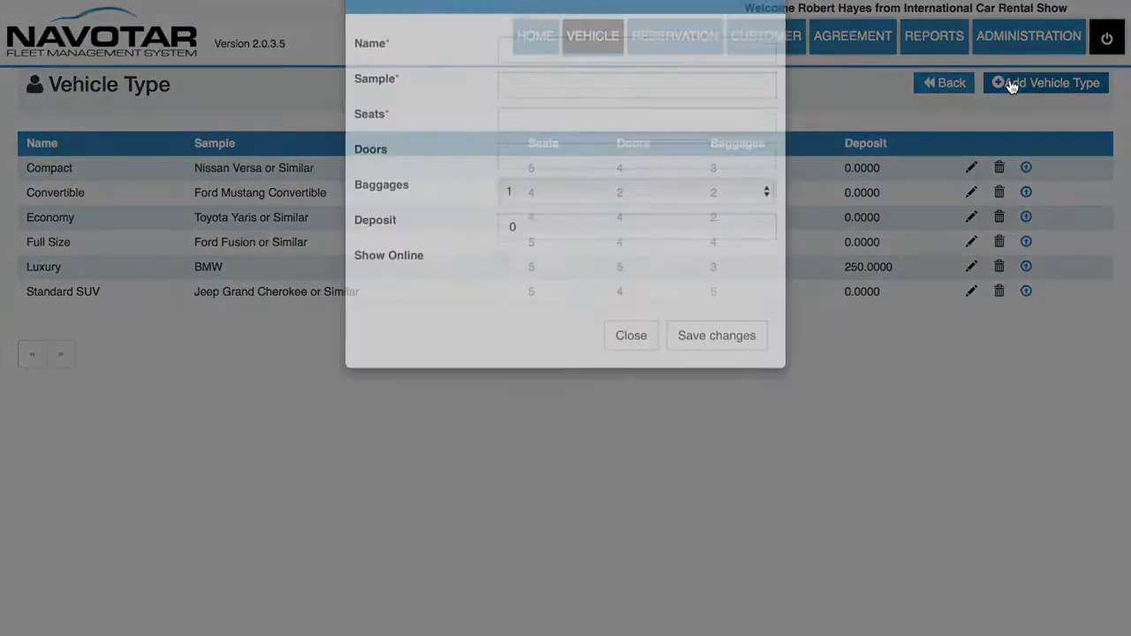
left_click(623, 106)
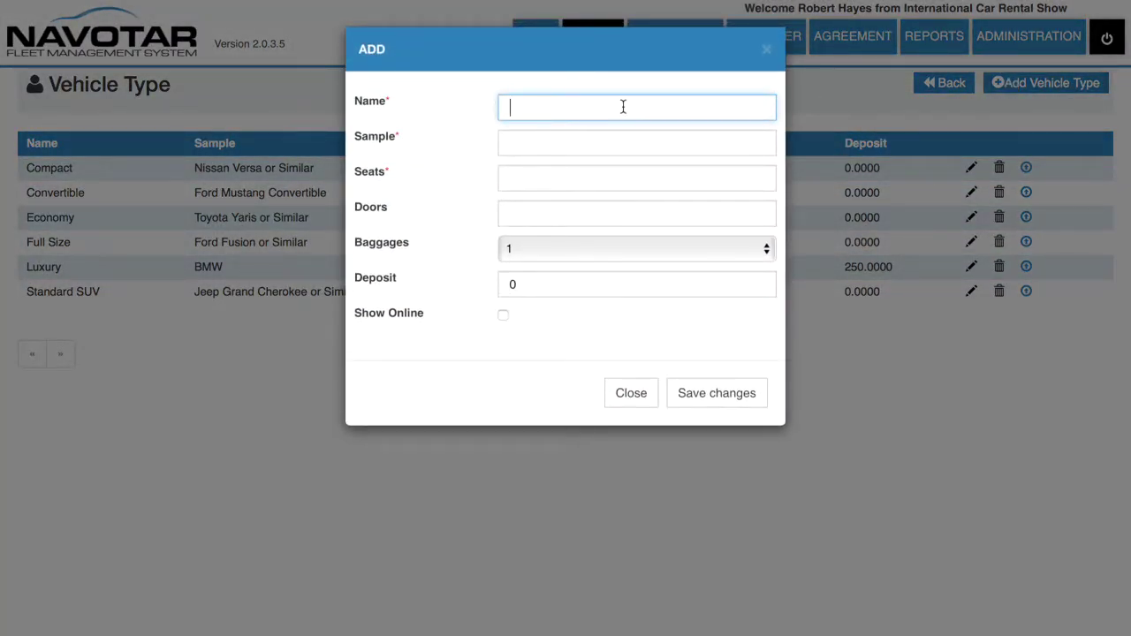
type("Sports cCar")
key("BackSpace")
key("BackSpace")
key("BackSpace")
key("BackSpace")
type("Car")
Enter sample Ferrari and 2 seats, close the form, and return to the Administrator page.
left_click(636, 143)
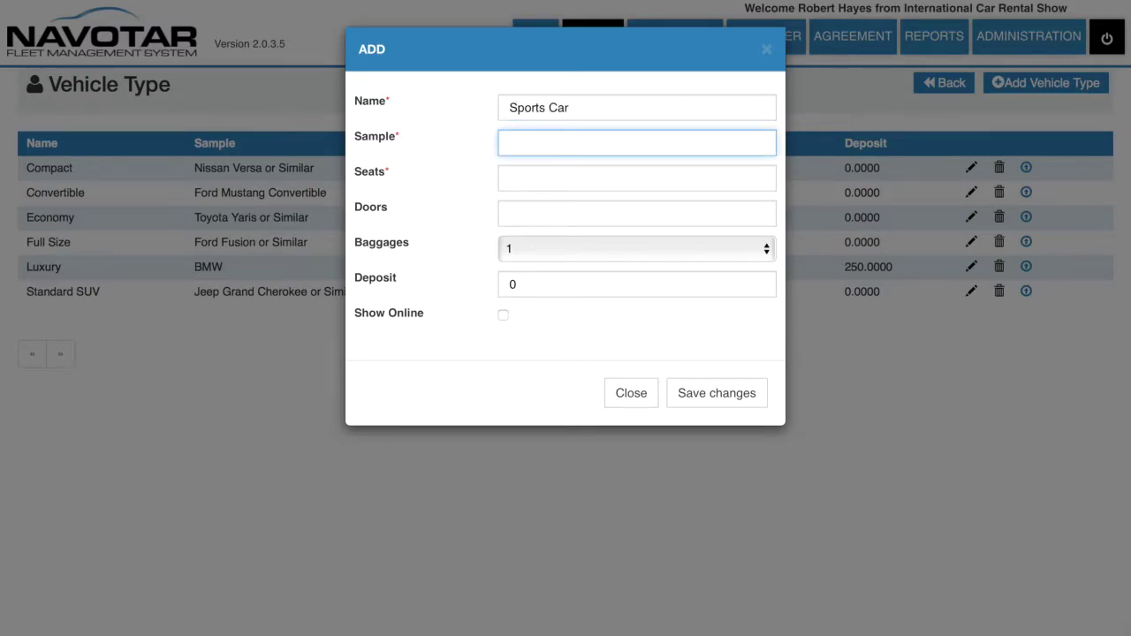
type("Ferrari")
key("Tab")
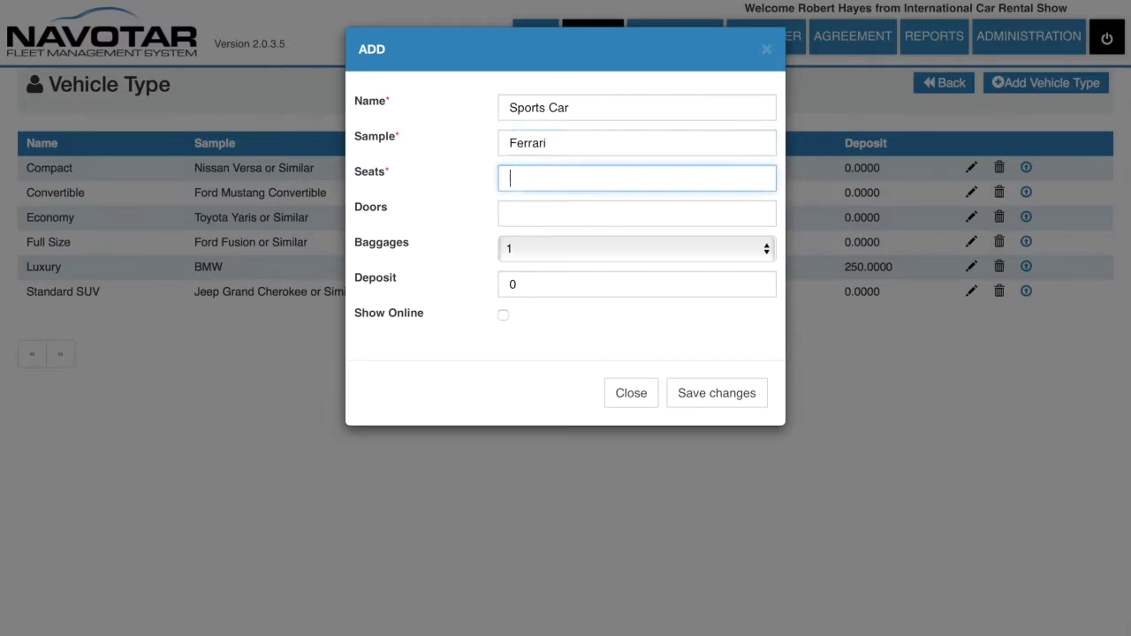
type("2")
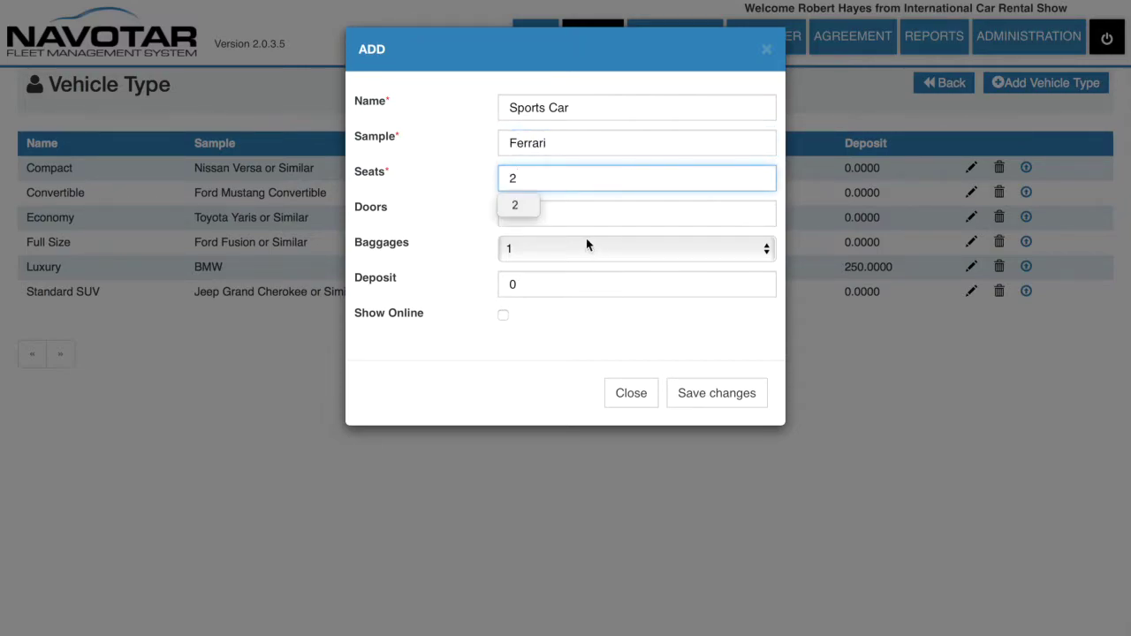
left_click(561, 354)
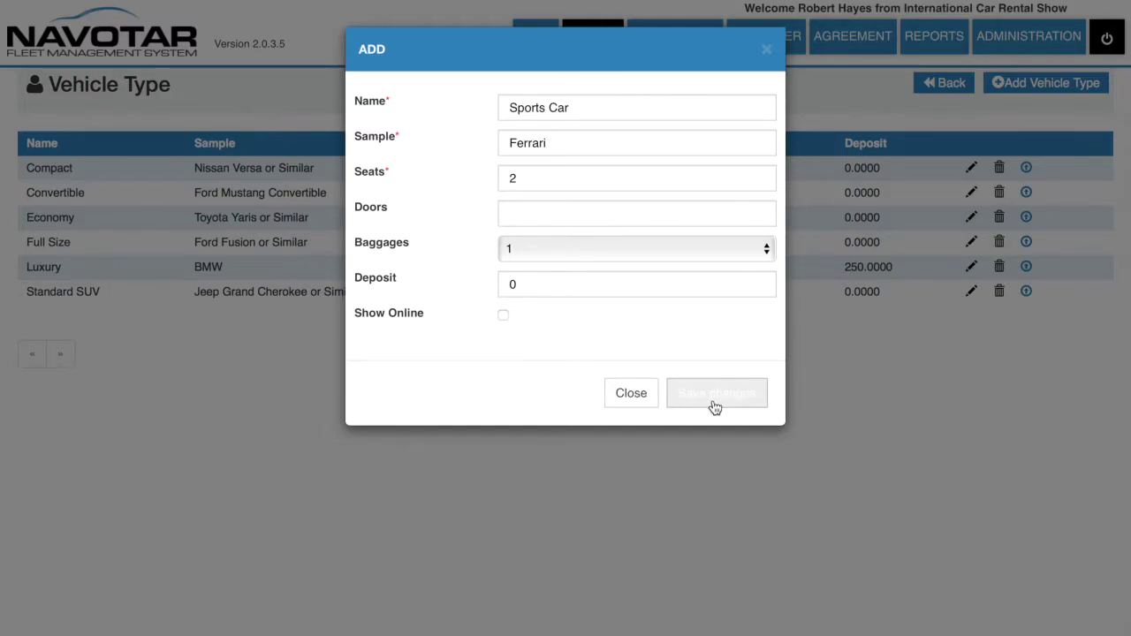
left_click(643, 399)
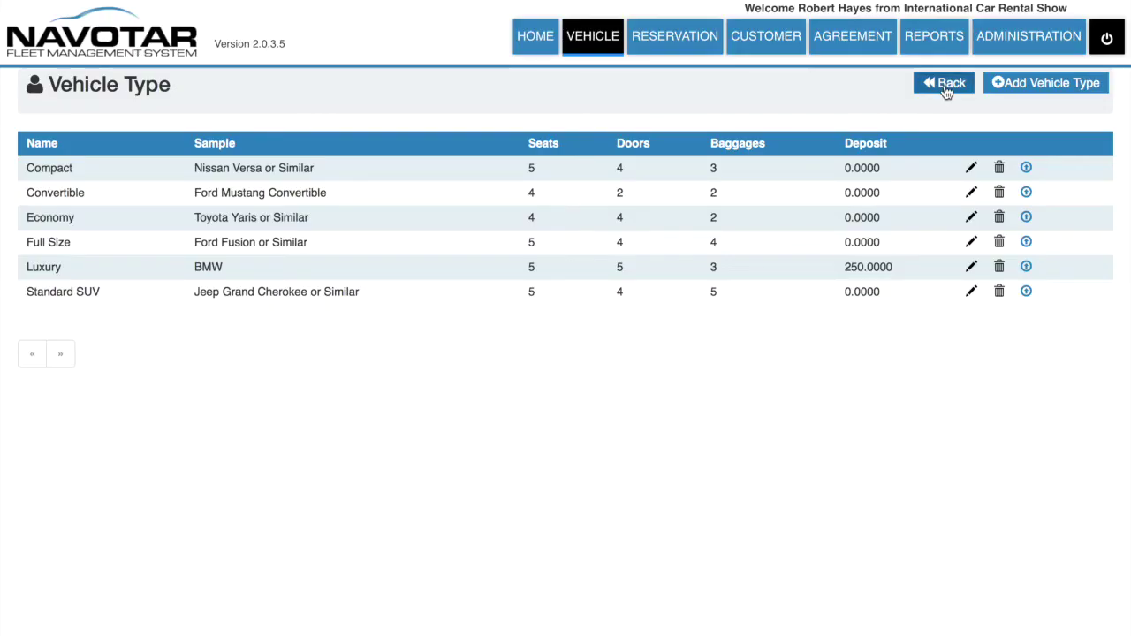
left_click(944, 84)
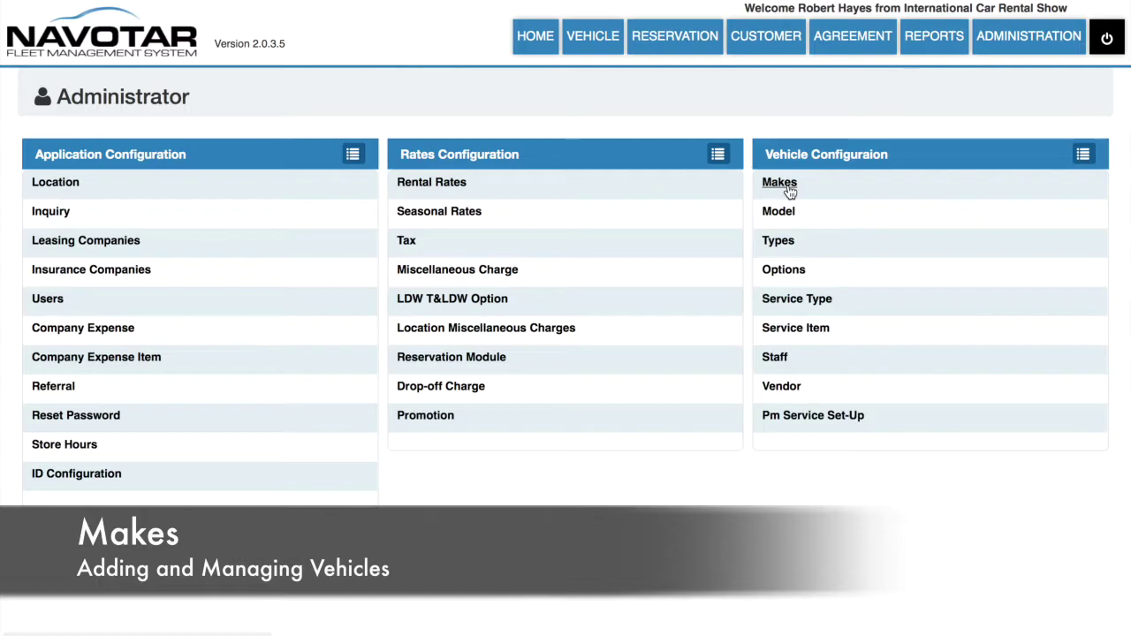
Check the vehicle Makes list and its Add Make form without adding one.
left_click(788, 184)
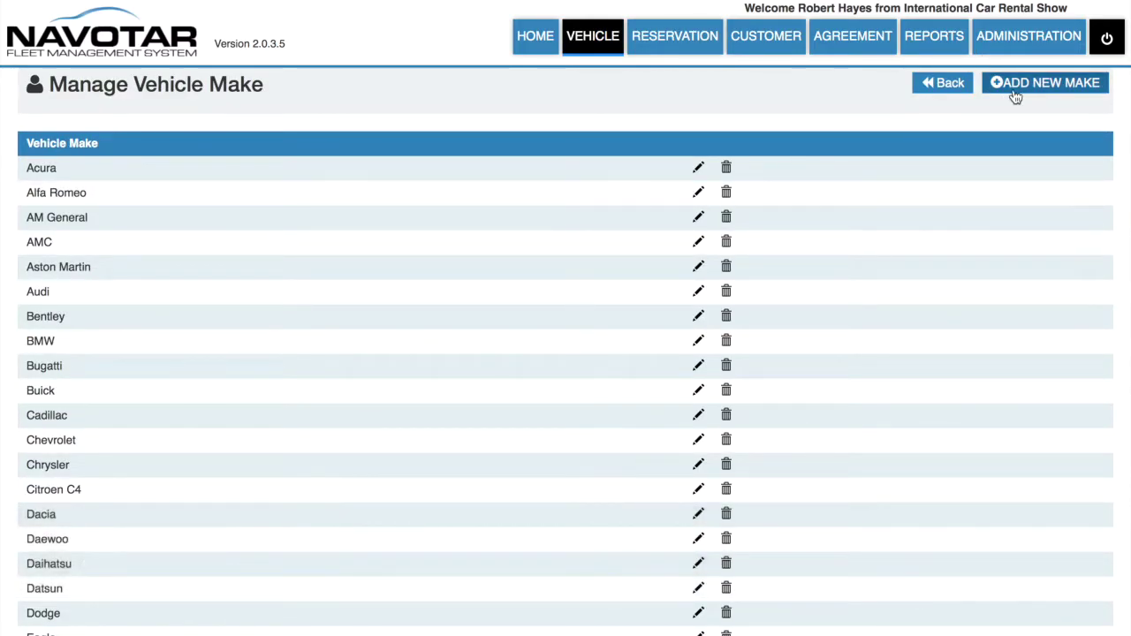
left_click(1013, 85)
left_click(574, 106)
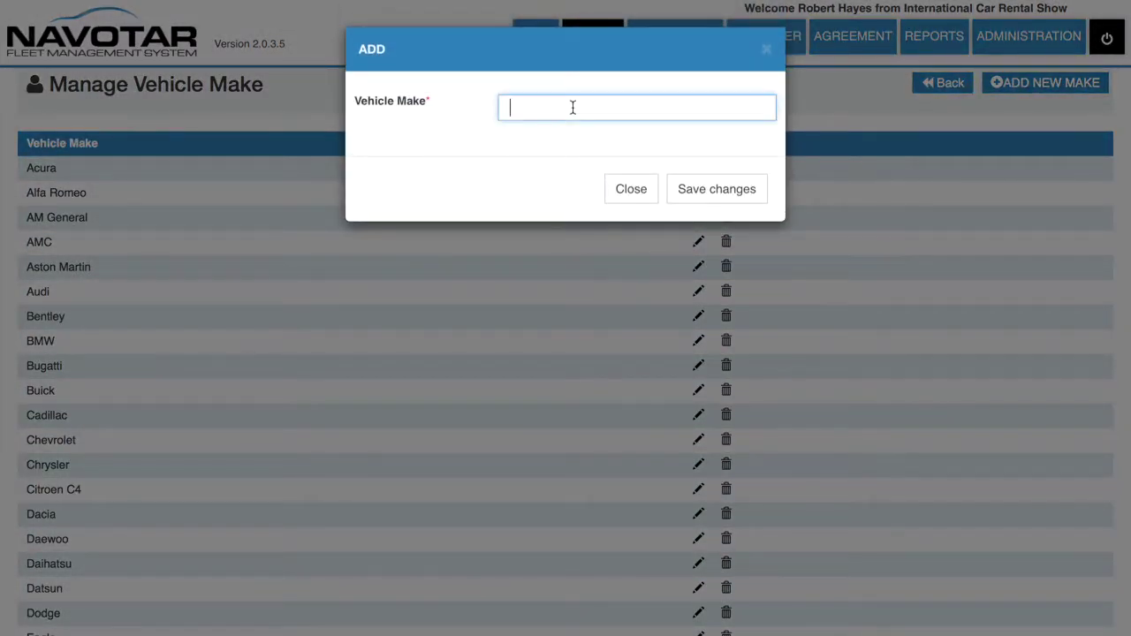
left_click(621, 189)
mouse_move(80, 3)
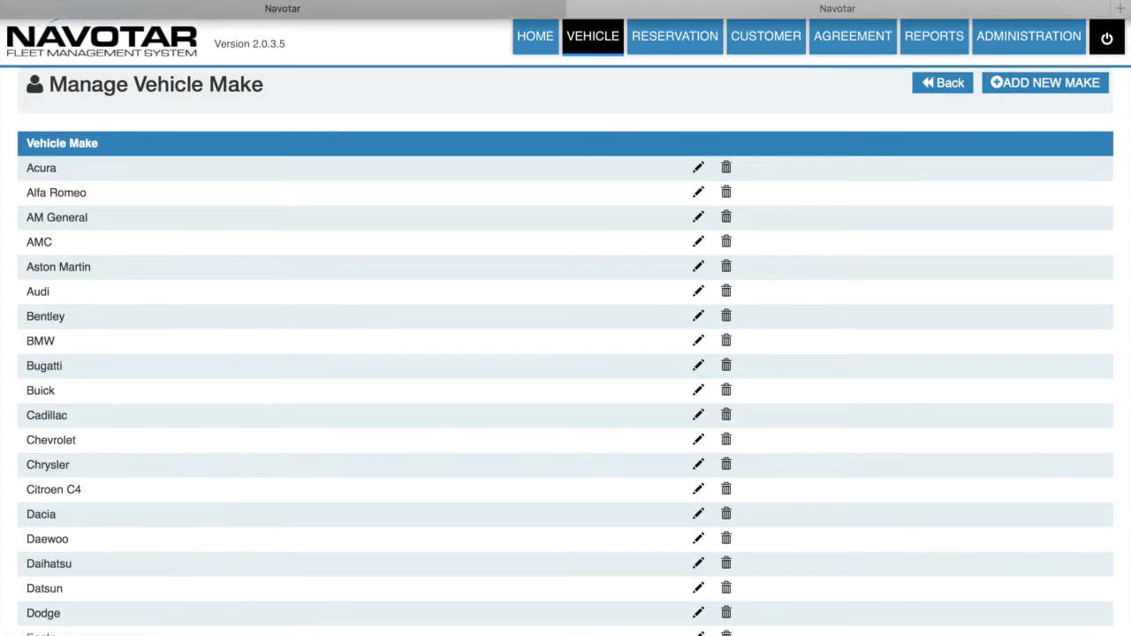
key("alt+Left")
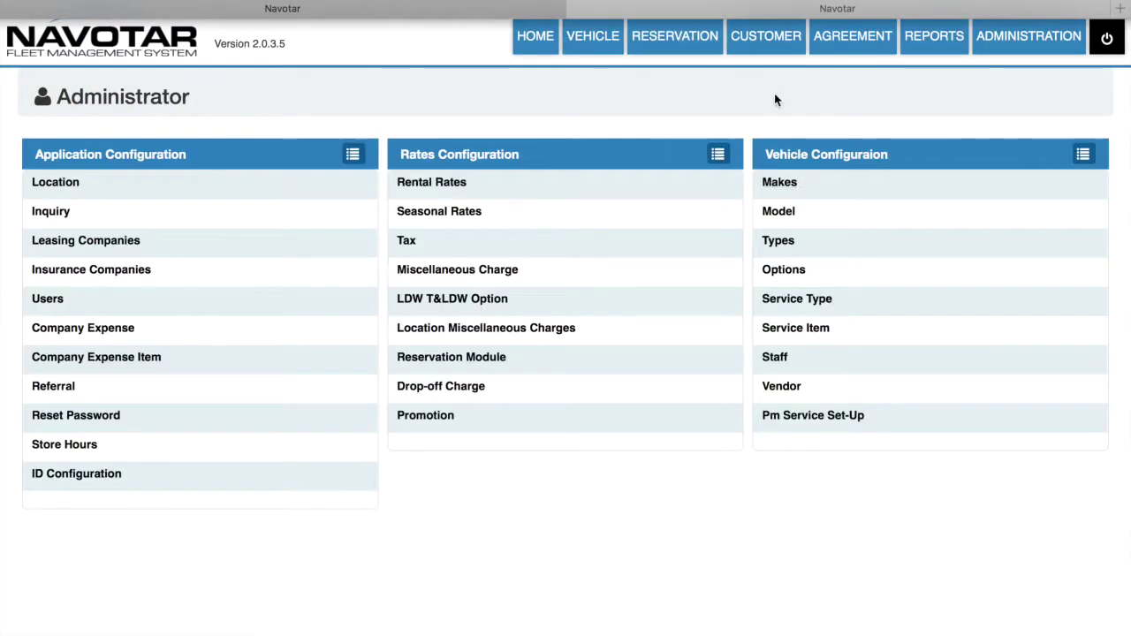
Fill in a new vehicle model 'LaFerrari' under make Ferrari, then close the form.
left_click(781, 214)
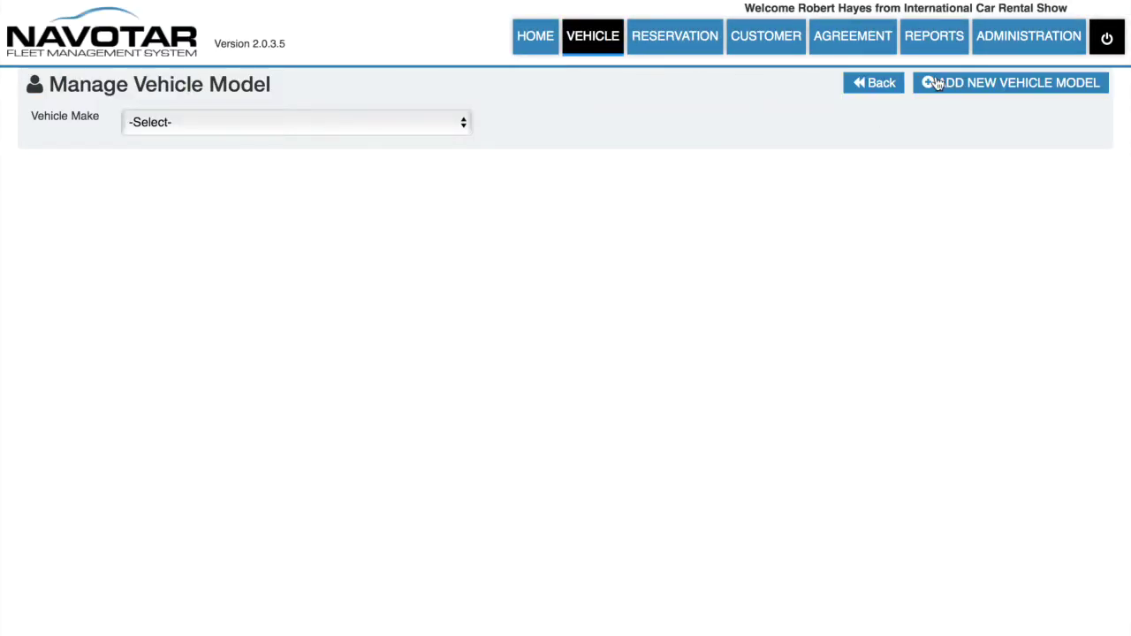
left_click(988, 85)
left_click(699, 109)
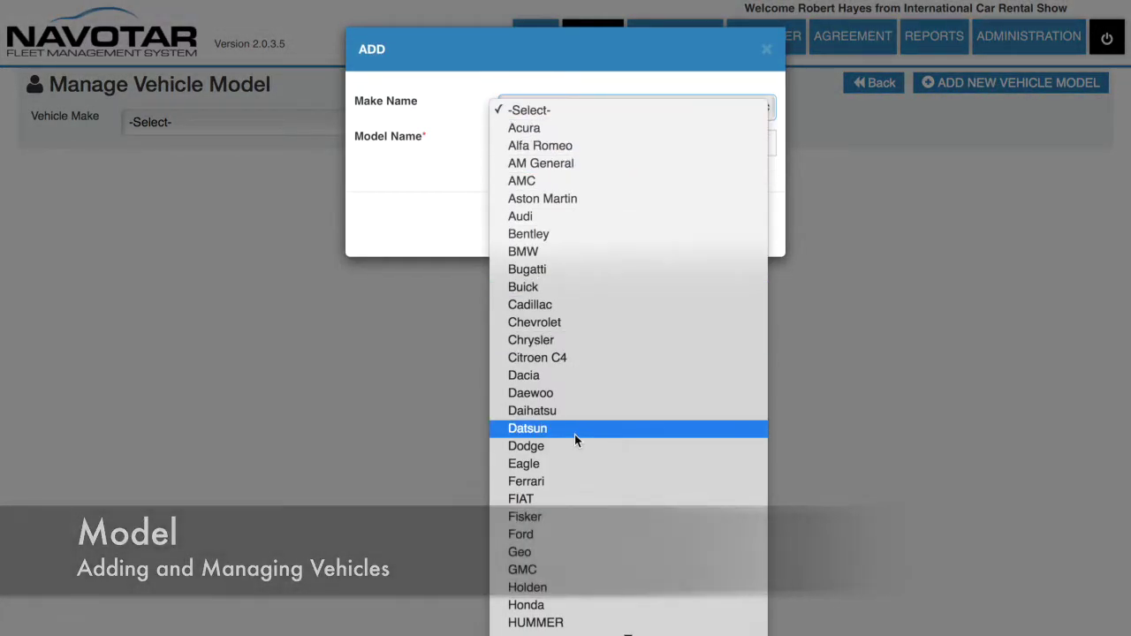
left_click(583, 482)
left_click(605, 137)
type("L")
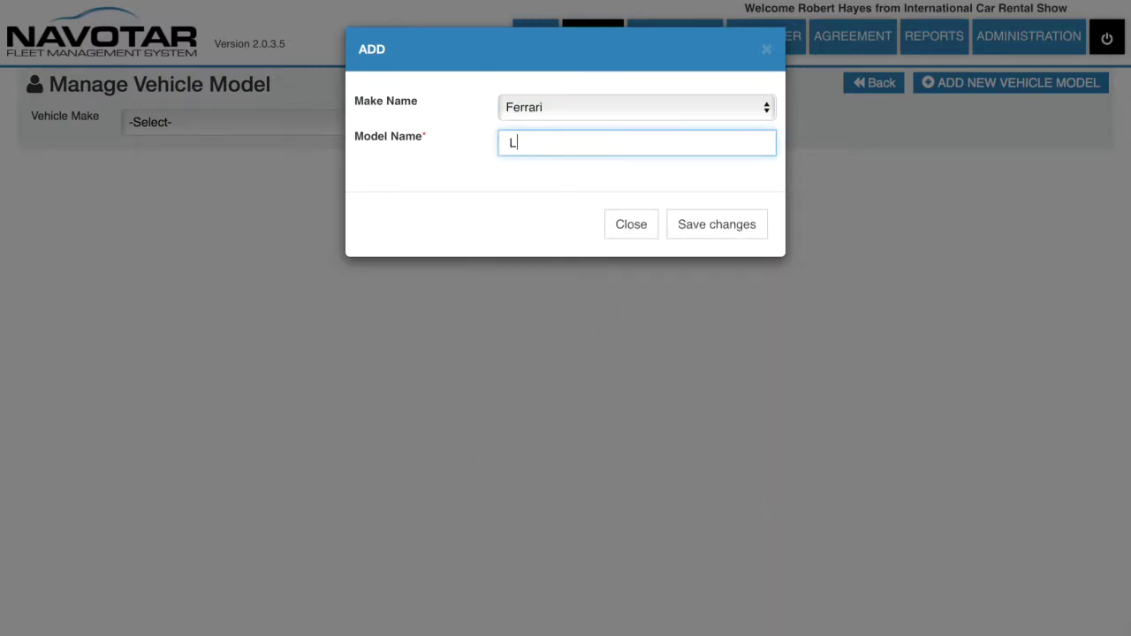
type("aFerrari")
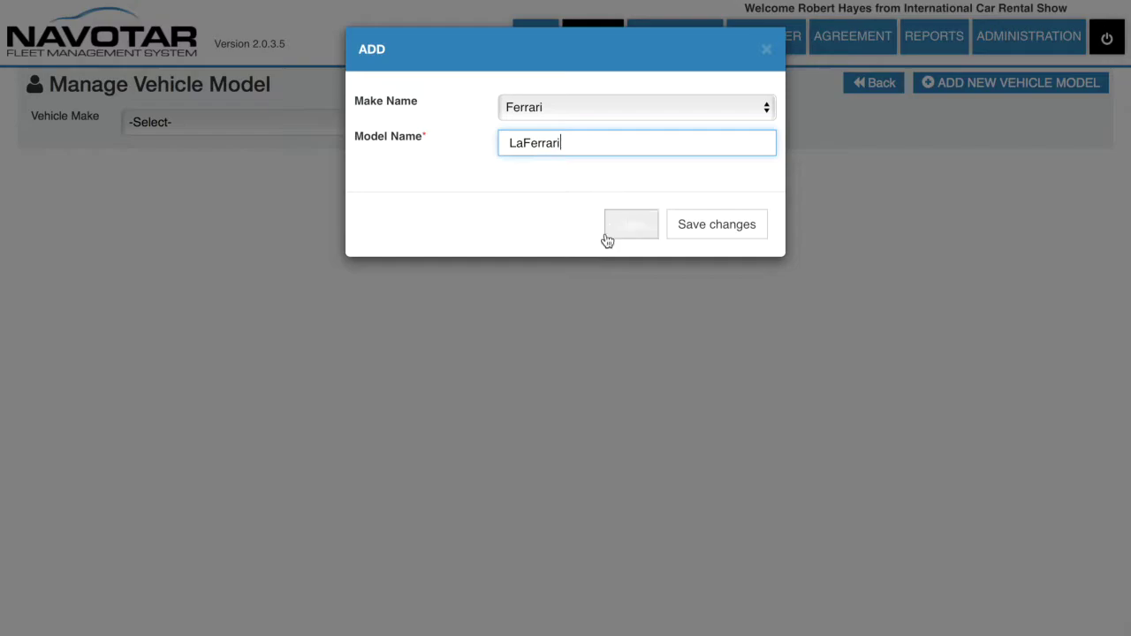
left_click(624, 228)
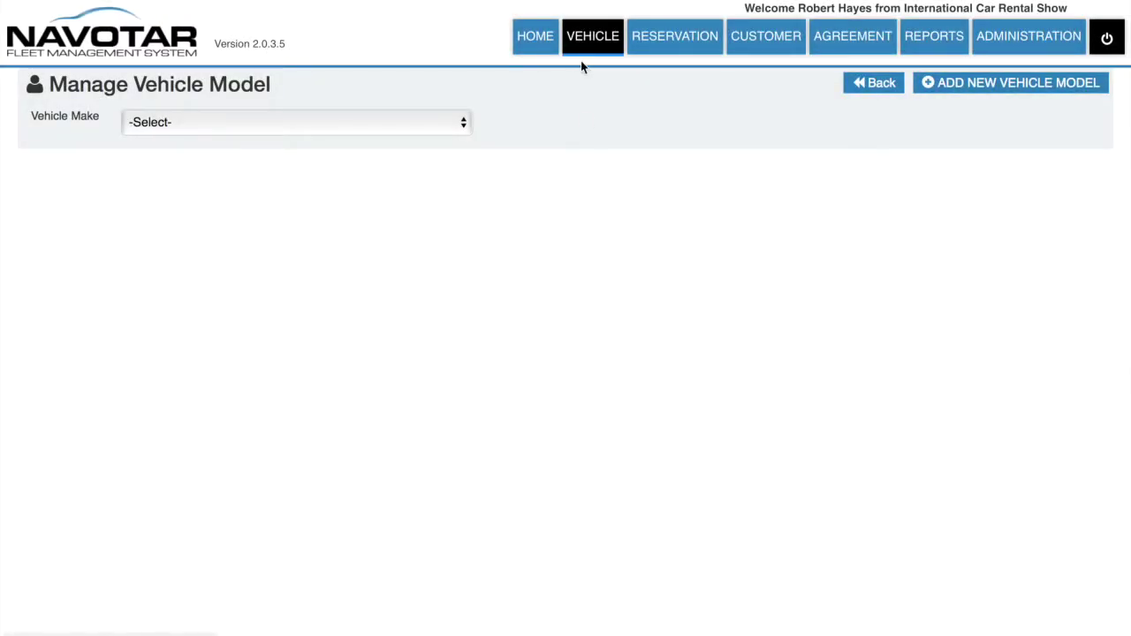
left_click(592, 55)
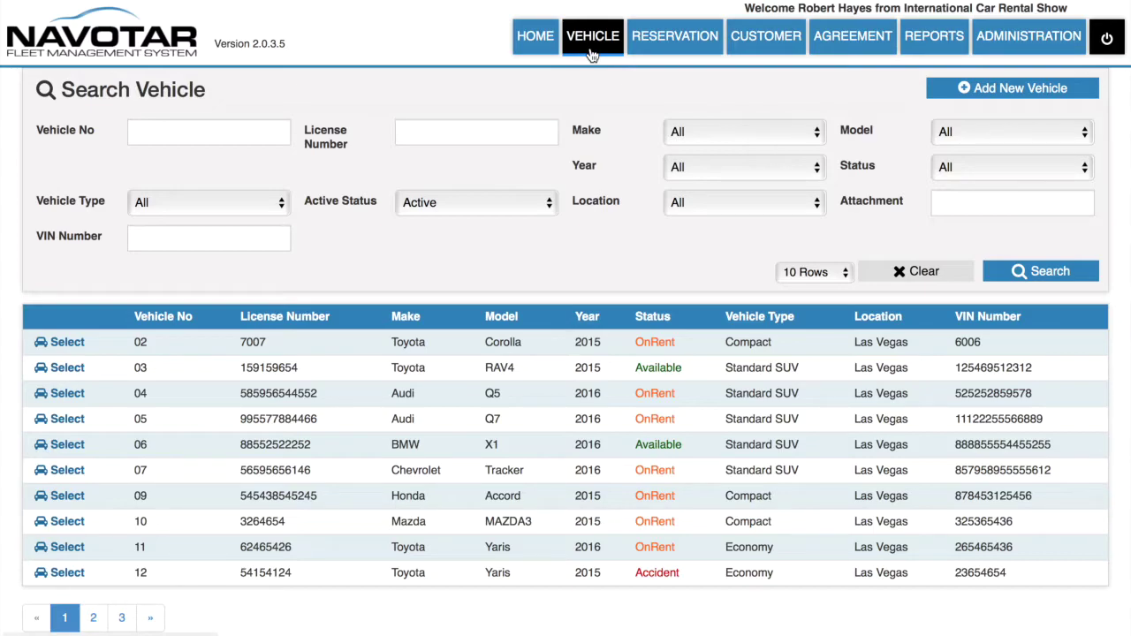
Open a blank Add Vehicle form and scroll down through its fields.
left_click(988, 96)
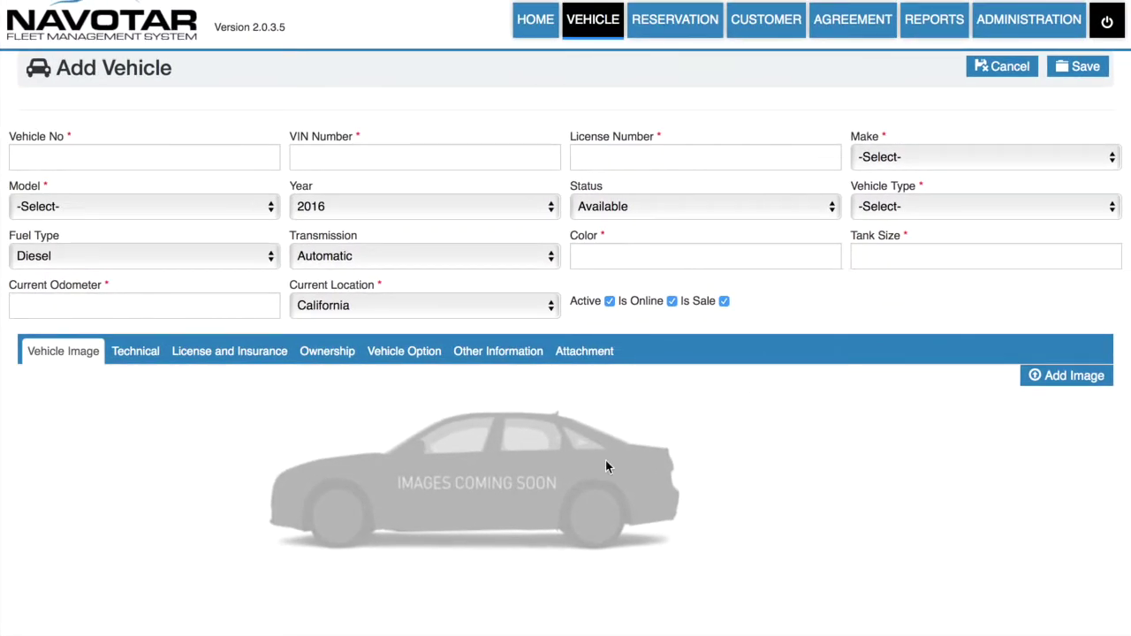
scroll(606, 460, "down", 1)
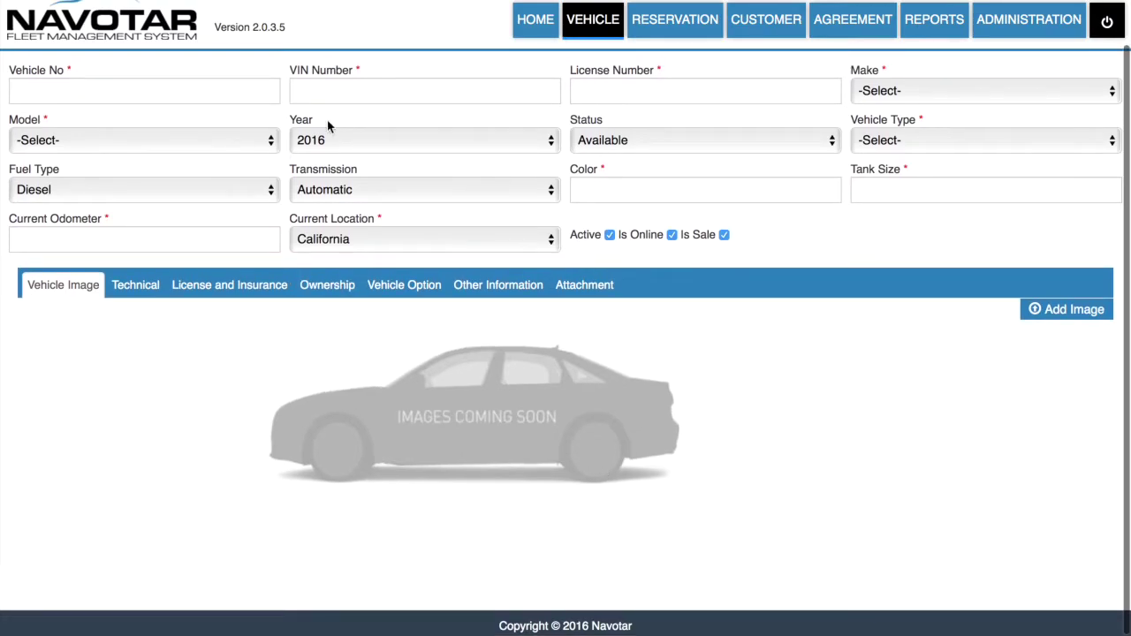
Open the vehicle image upload, then back out without choosing any file.
left_click(1061, 316)
left_click(541, 92)
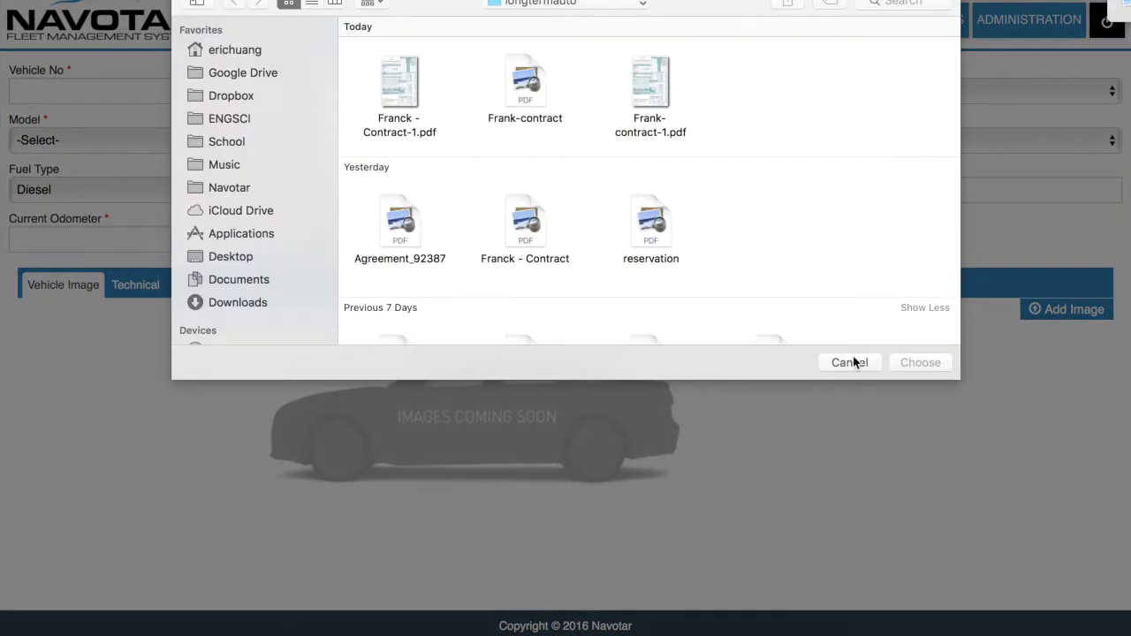
left_click(849, 362)
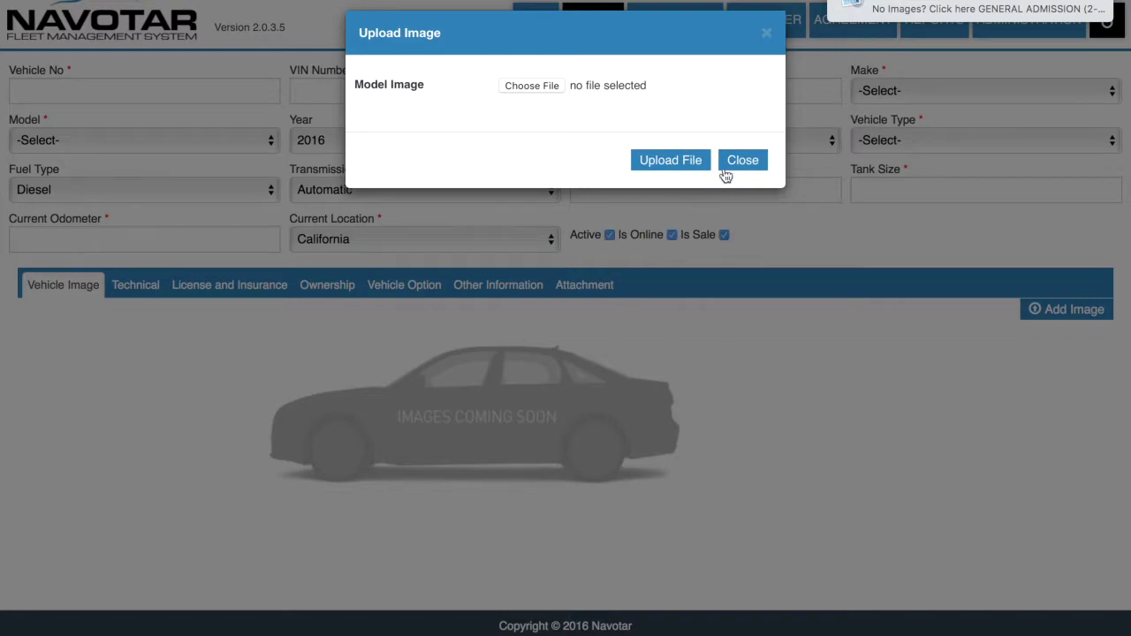
left_click(745, 161)
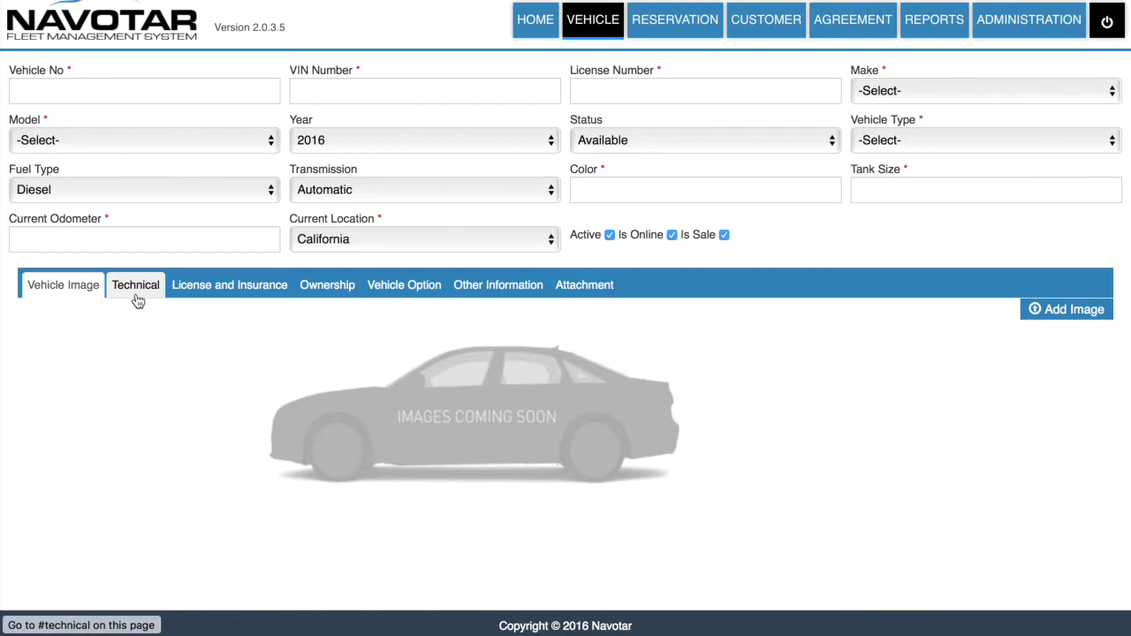
Review the Technical, License and Insurance, Ownership, Vehicle Option and Other Information sections, then cancel the new vehicle.
left_click(137, 300)
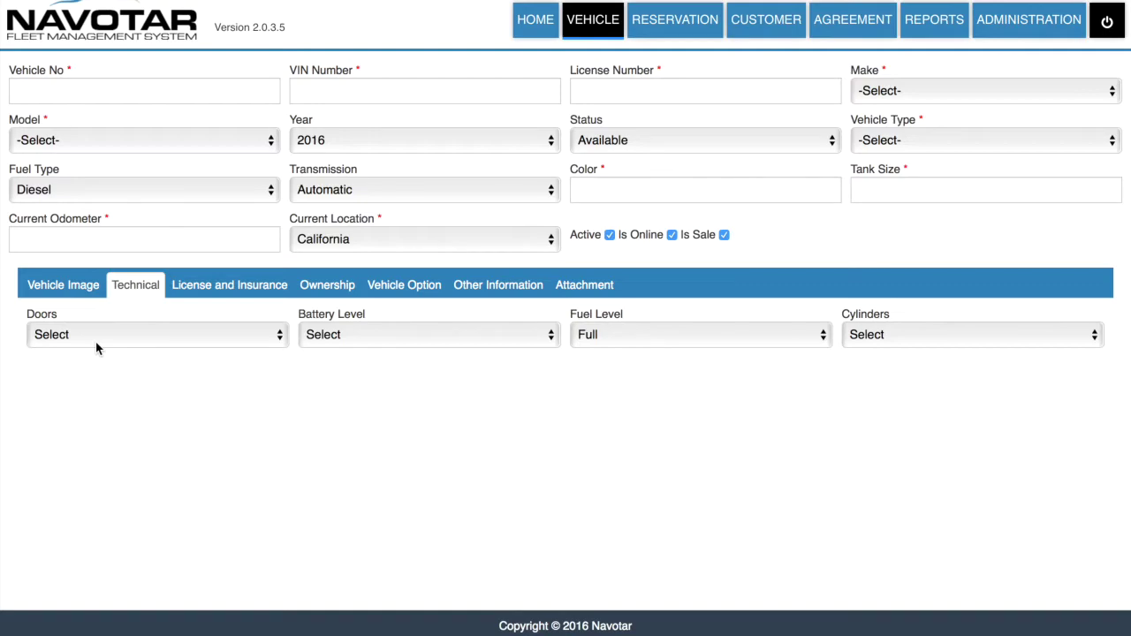
left_click(204, 299)
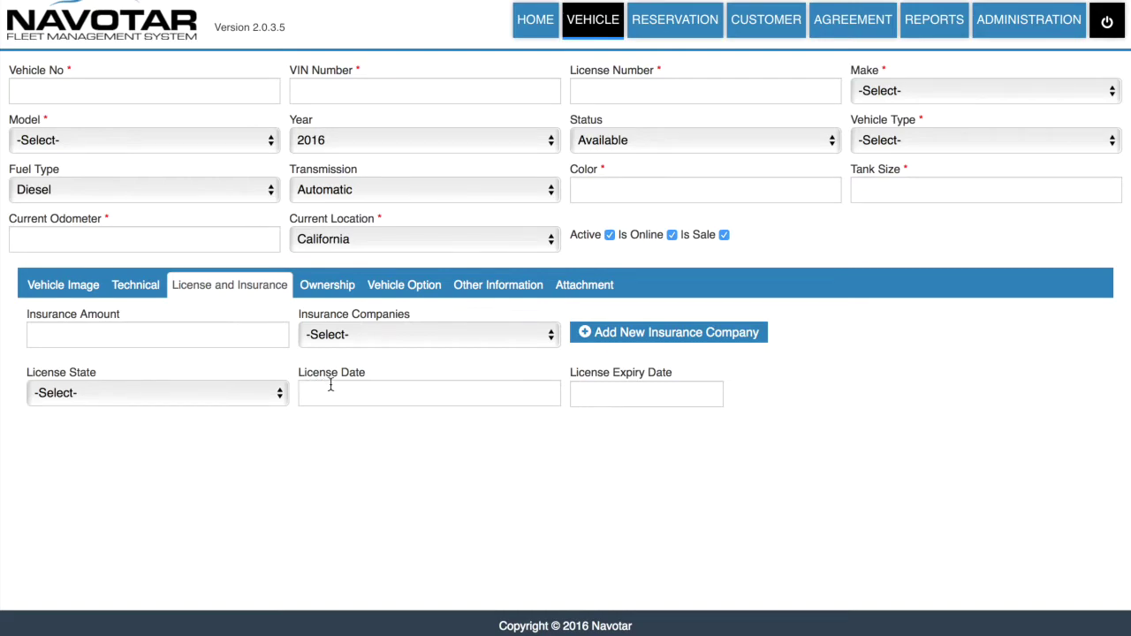
left_click(333, 291)
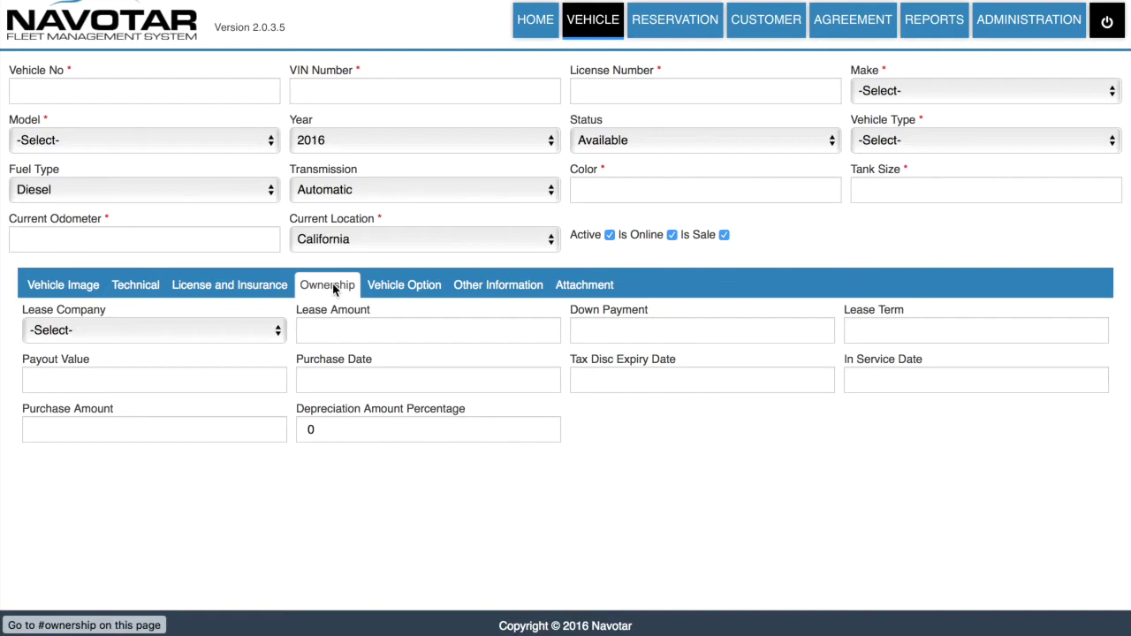
left_click(424, 298)
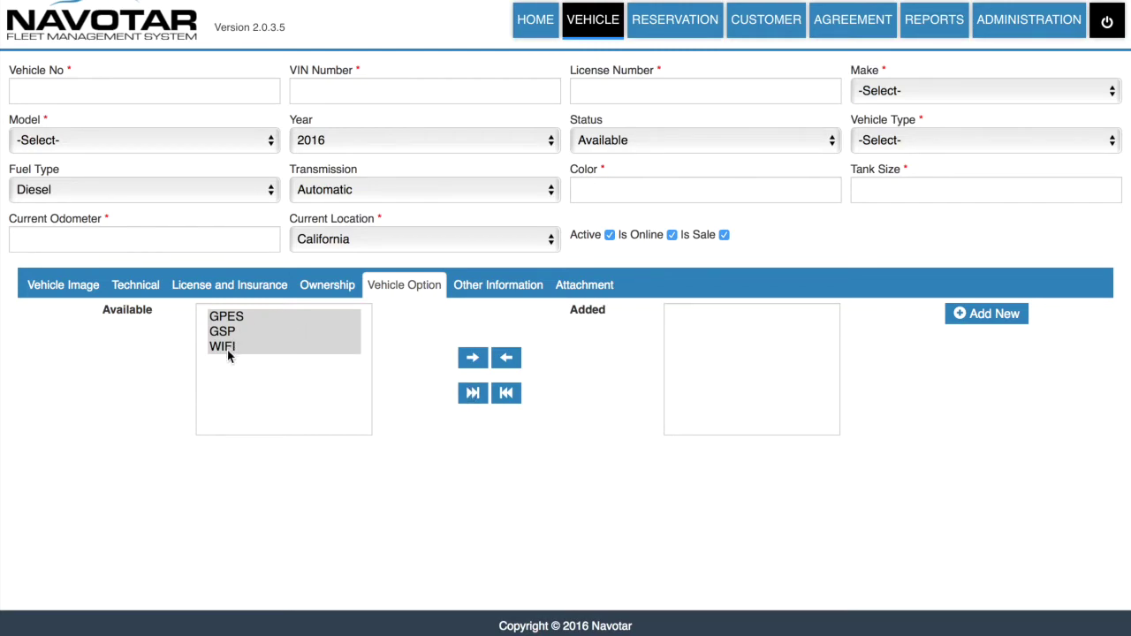
left_click(484, 295)
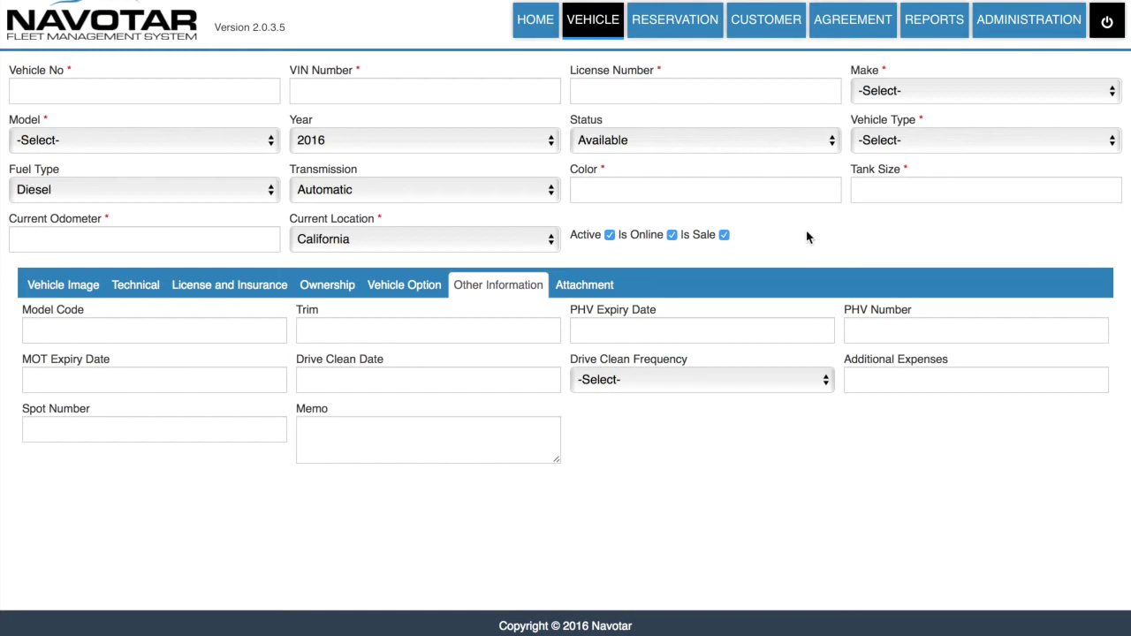
scroll(808, 235, "up", 2)
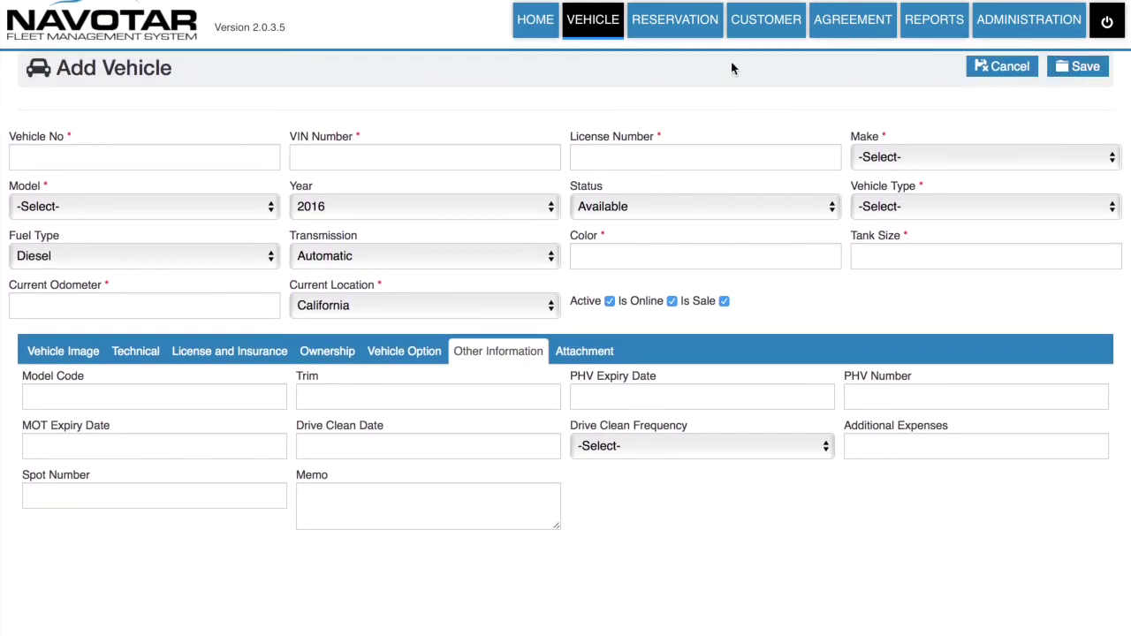
left_click(1003, 69)
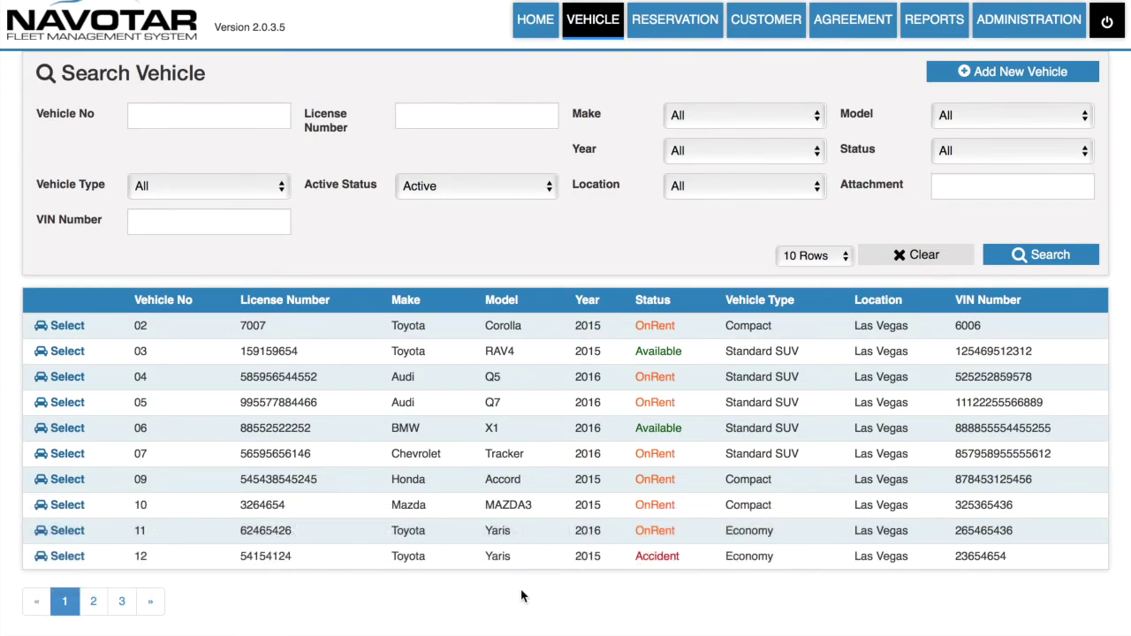
View vehicle 02's (Toyota Corolla) details and edit form, then leave unsaved for the dashboard.
left_click(66, 332)
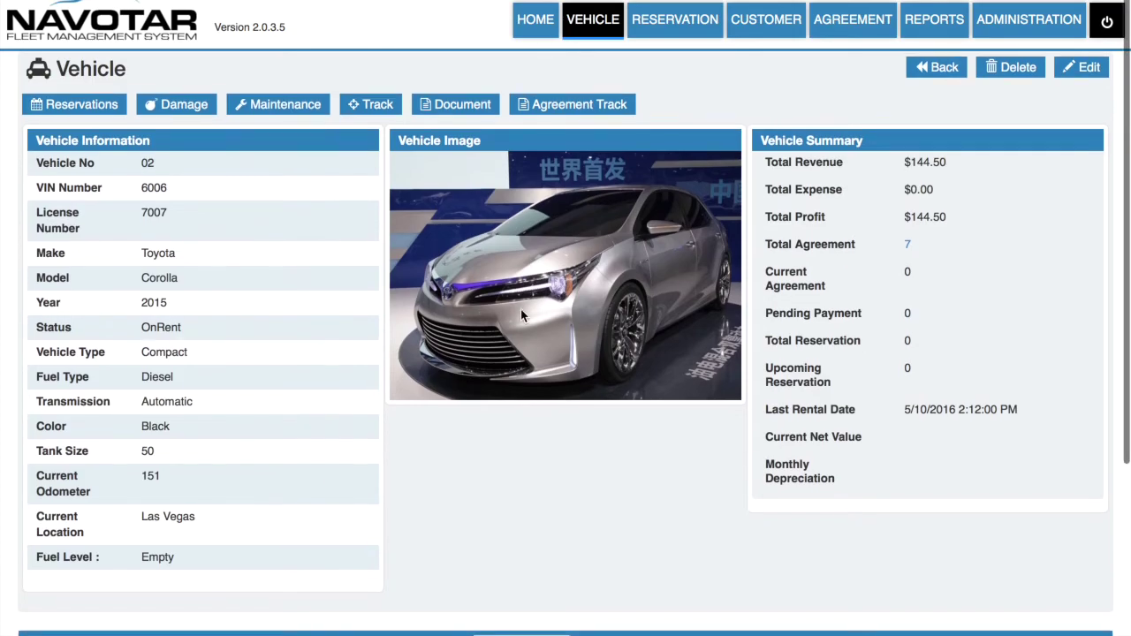
left_click(1085, 66)
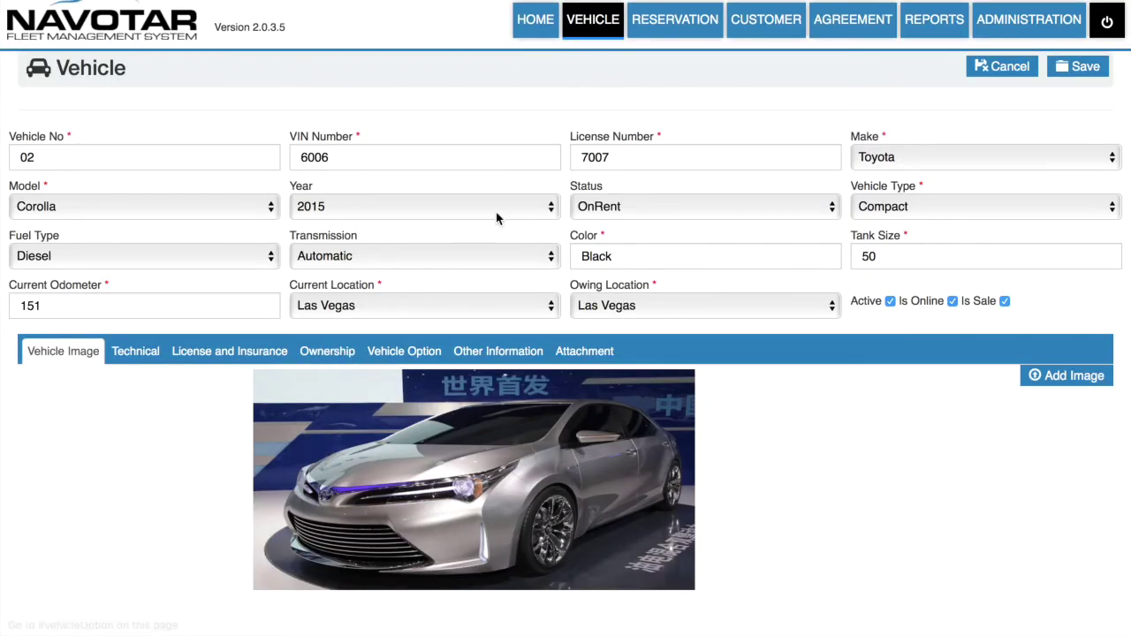
left_click(598, 25)
left_click(536, 27)
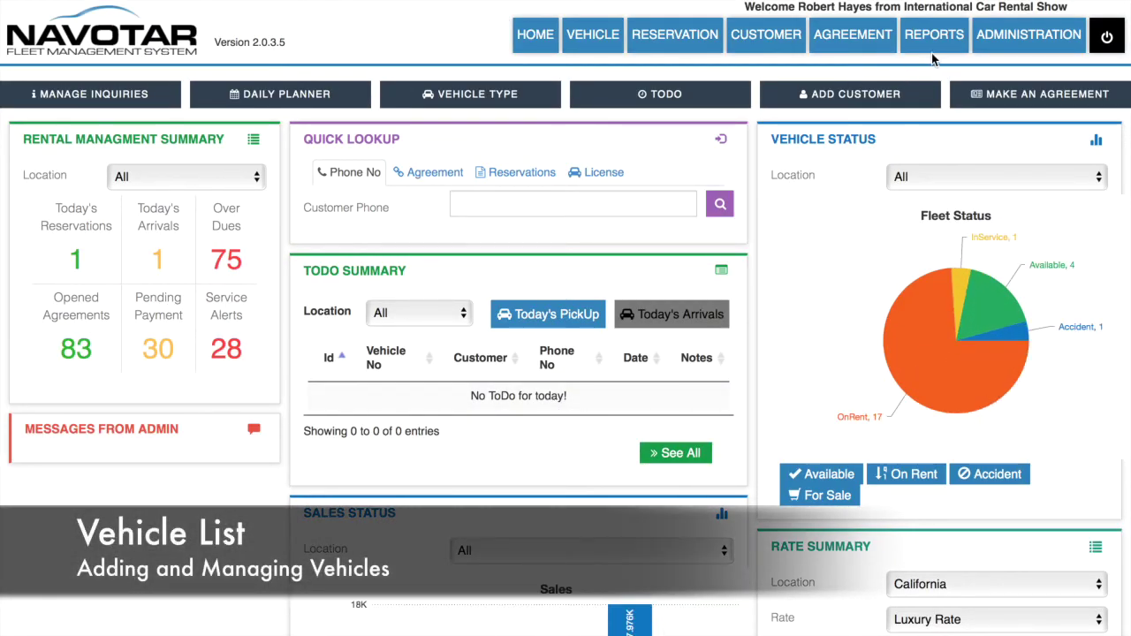
Generate the Fleet Summary report for all vehicles and send it to print.
left_click(947, 42)
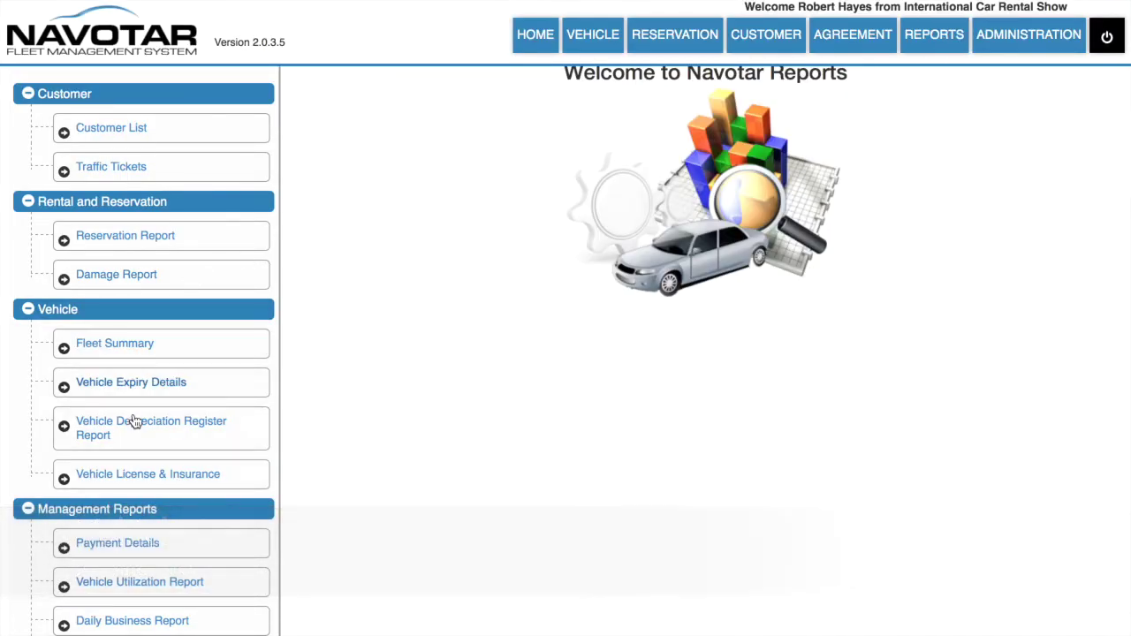
left_click(139, 350)
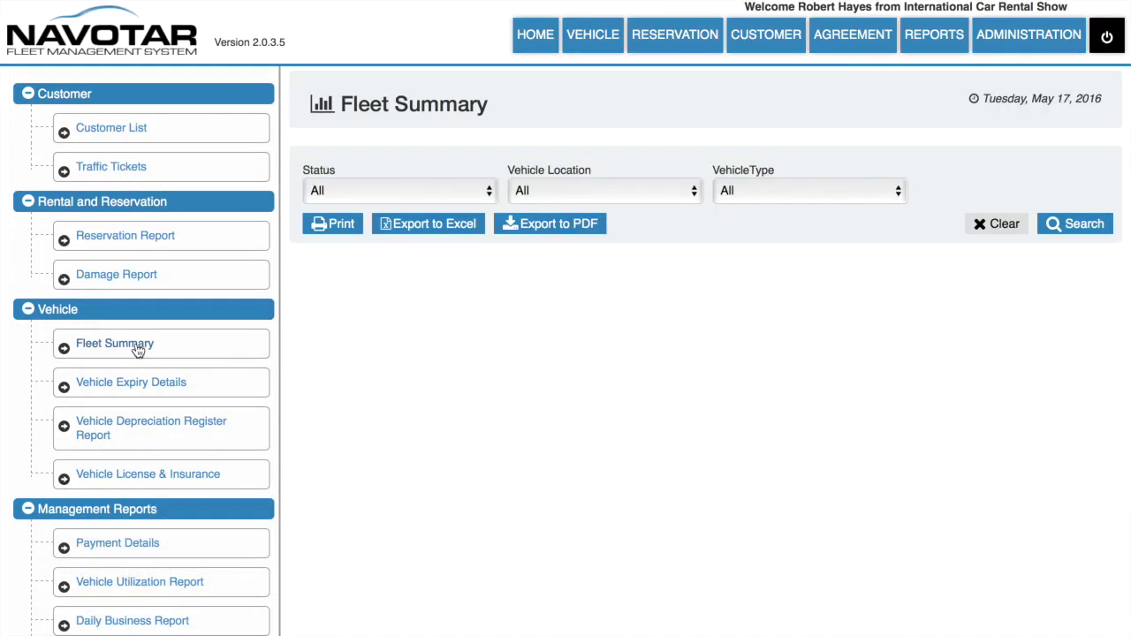
left_click(1083, 227)
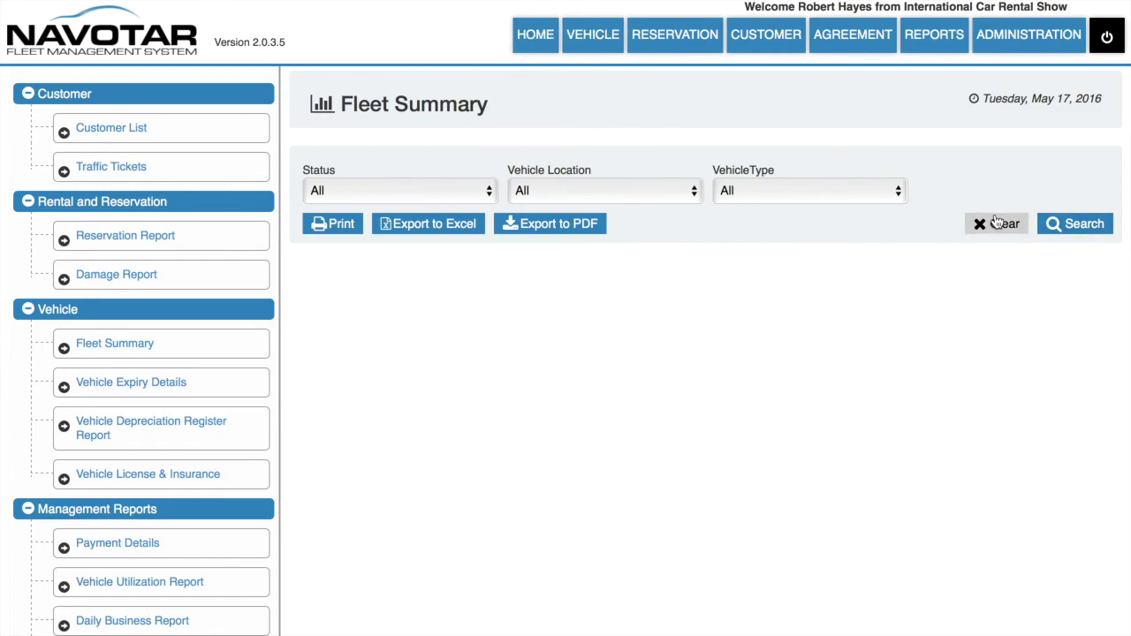
left_click(1065, 226)
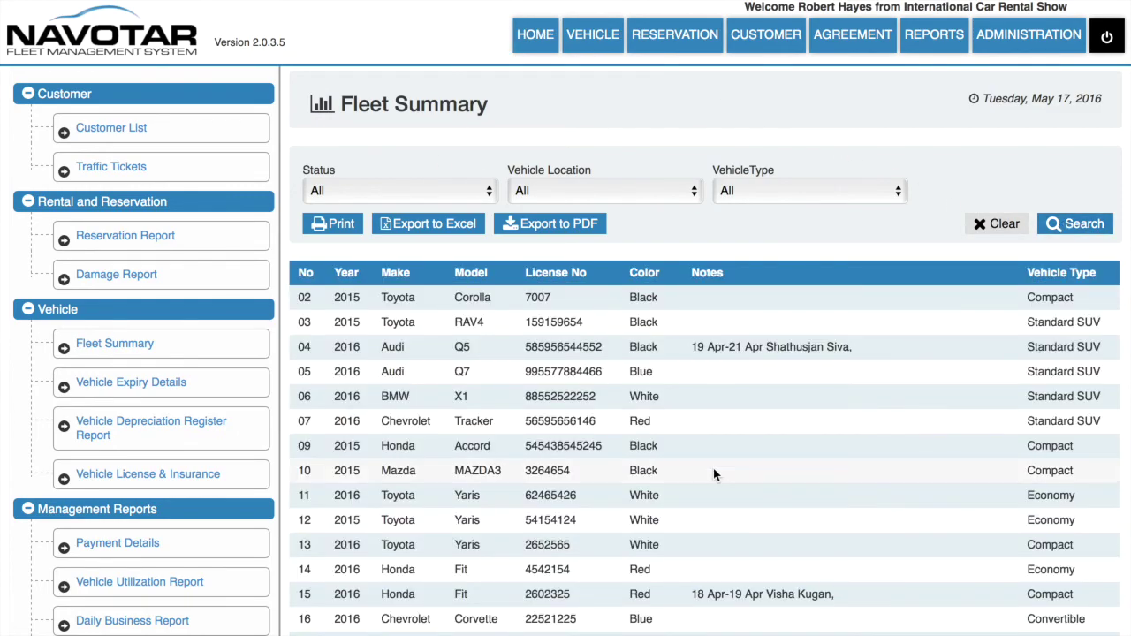
scroll(714, 472, "down", 6)
scroll(715, 475, "up", 6)
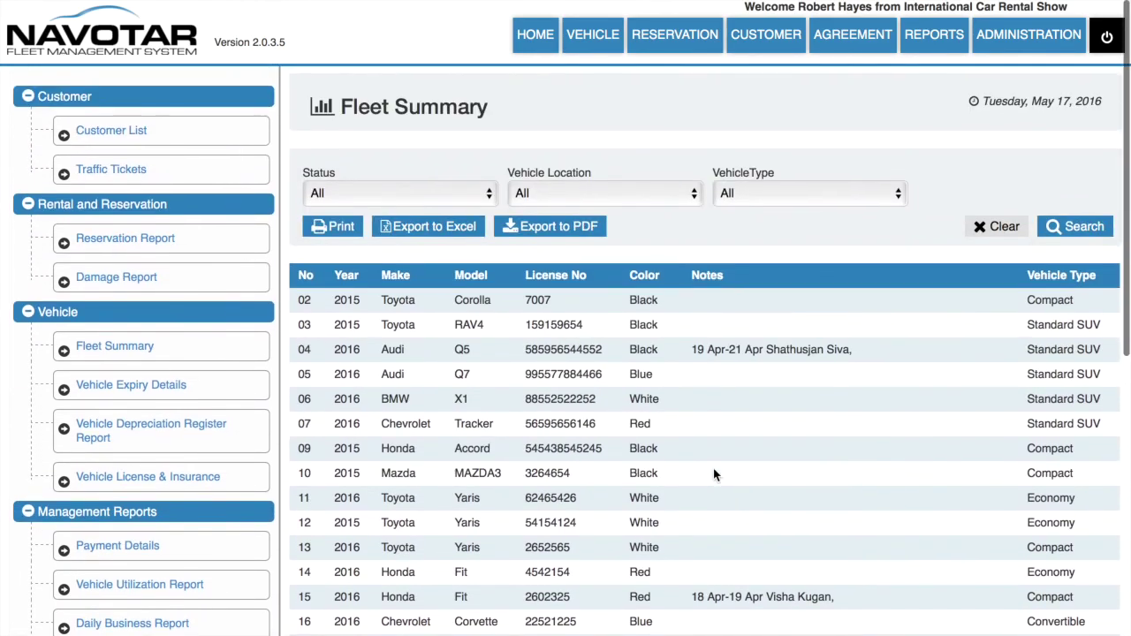
left_click(325, 225)
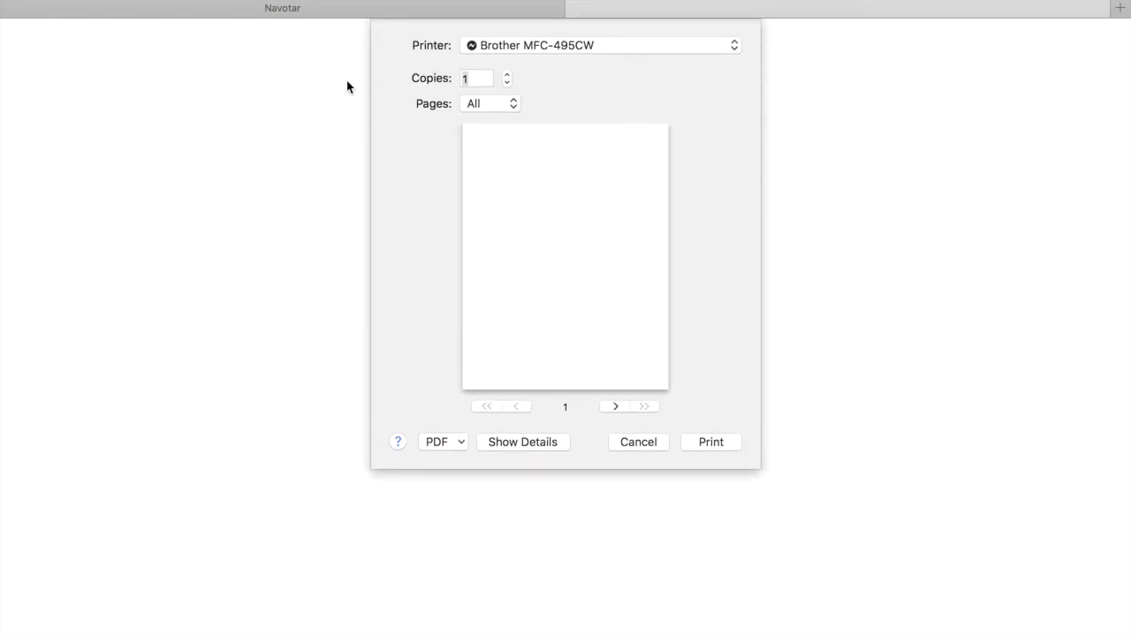
Cancel printing and close the printable Fleet Summary page.
left_click(642, 449)
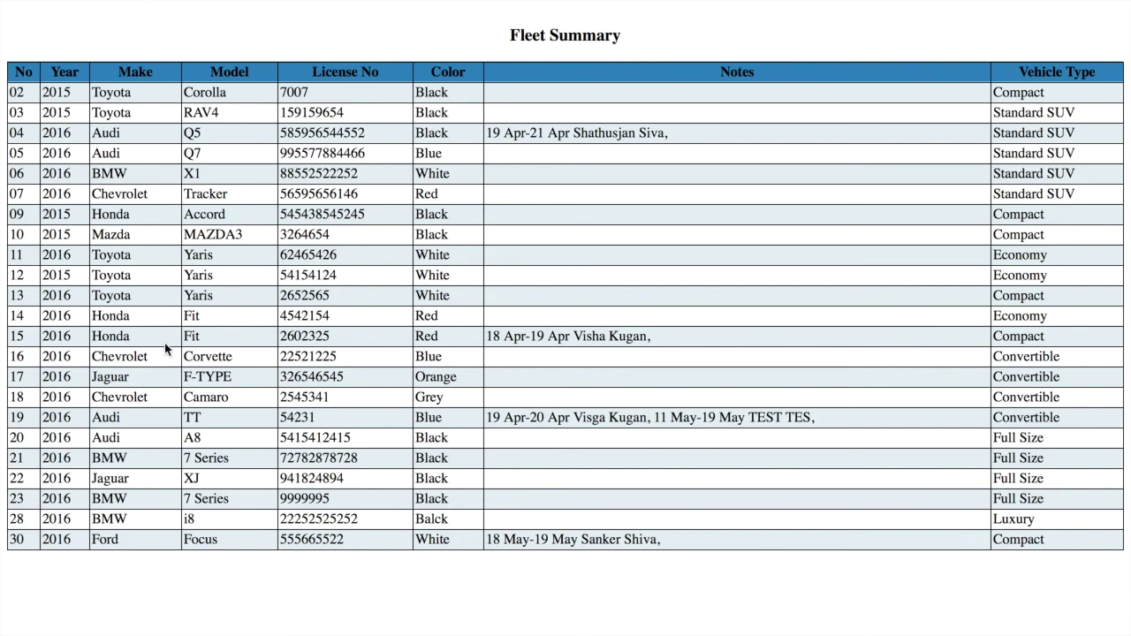
key("ctrl+w")
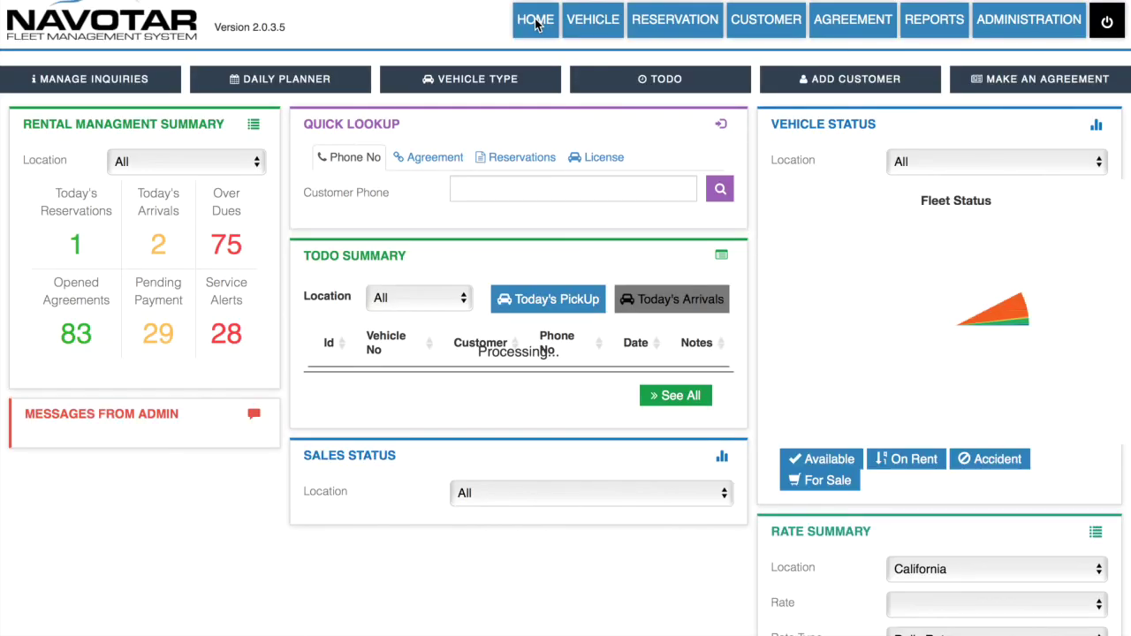